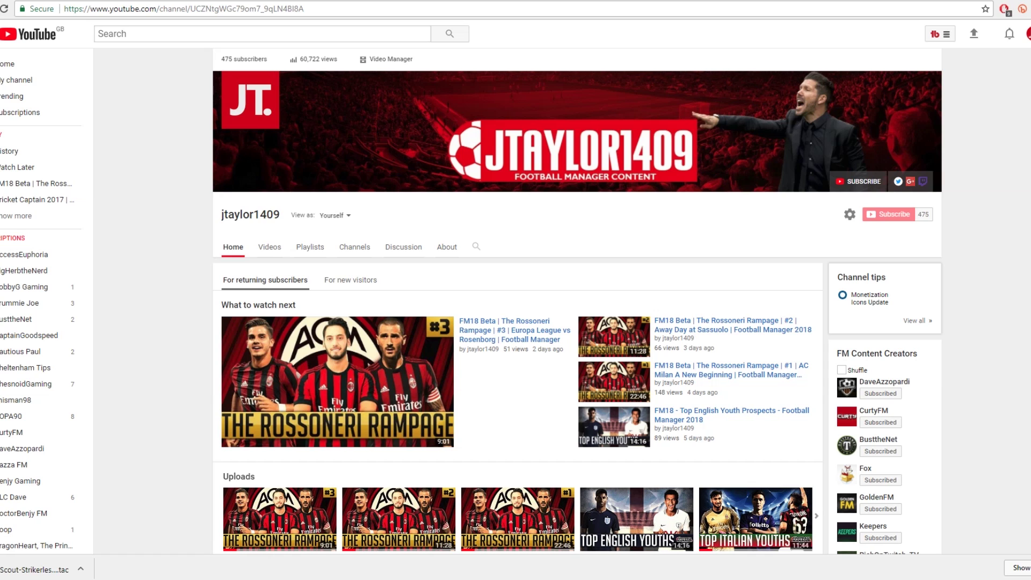
{"action": "scroll", "coordinate": [578, 301], "scroll_direction": "down", "scroll_amount": 1}
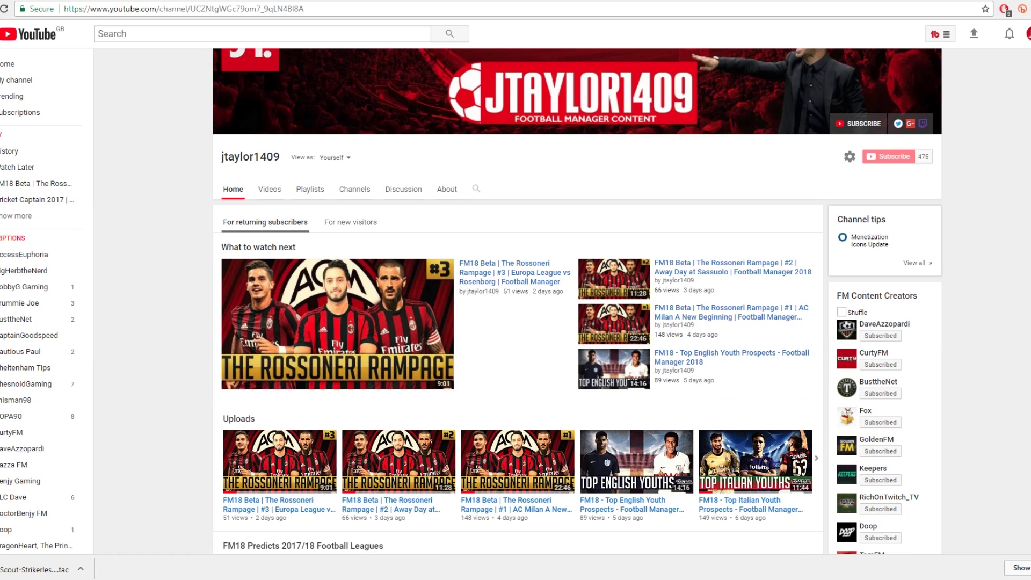
{"action": "scroll", "coordinate": [577, 300], "scroll_direction": "down", "scroll_amount": 2}
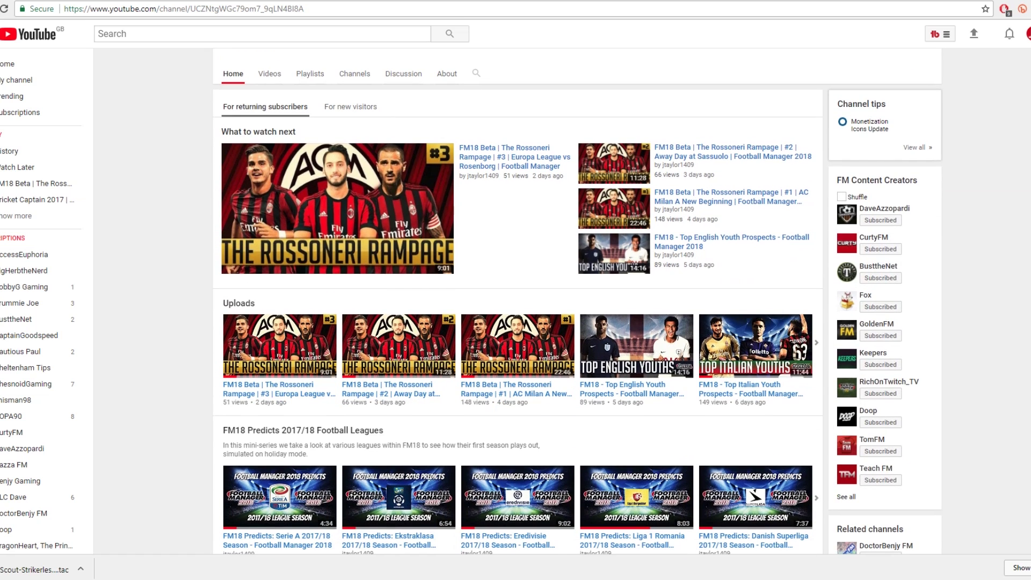
{"action": "scroll", "coordinate": [577, 301], "scroll_direction": "down", "scroll_amount": 1}
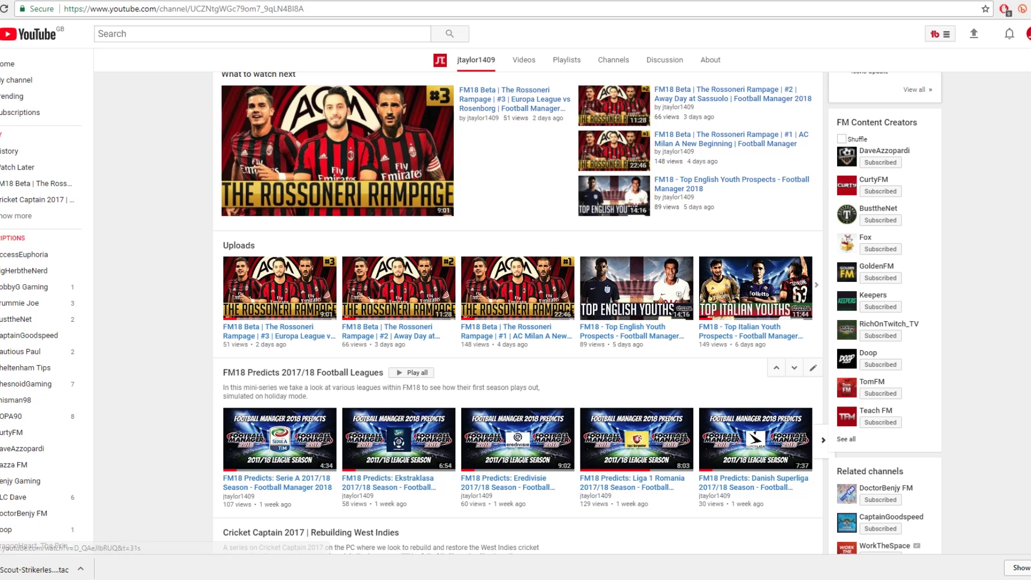
{"action": "scroll", "coordinate": [578, 301], "scroll_direction": "down", "scroll_amount": 3}
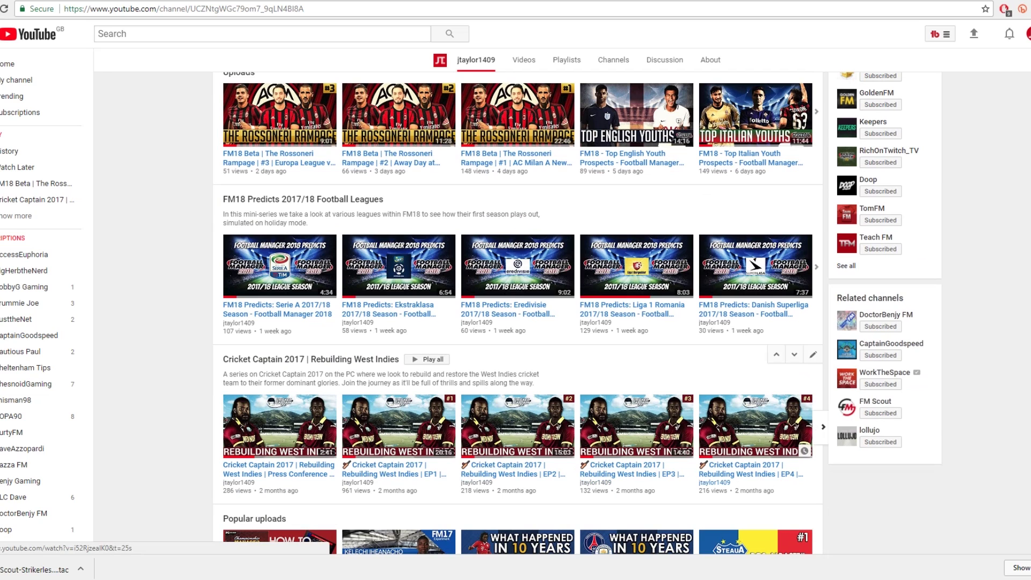
{"action": "scroll", "coordinate": [578, 301], "scroll_direction": "up", "scroll_amount": 6}
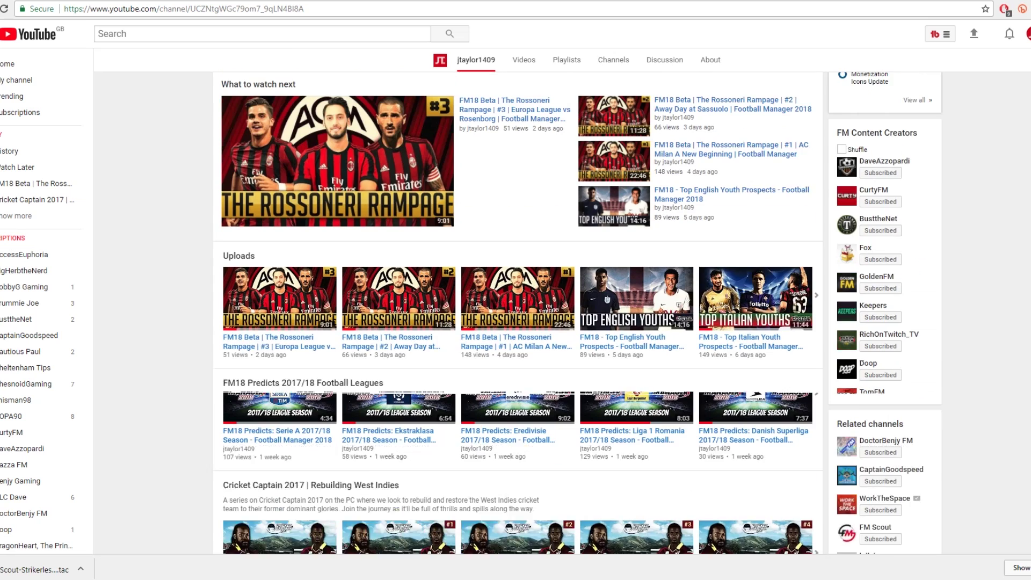
{"action": "scroll", "coordinate": [578, 300], "scroll_direction": "up", "scroll_amount": 2}
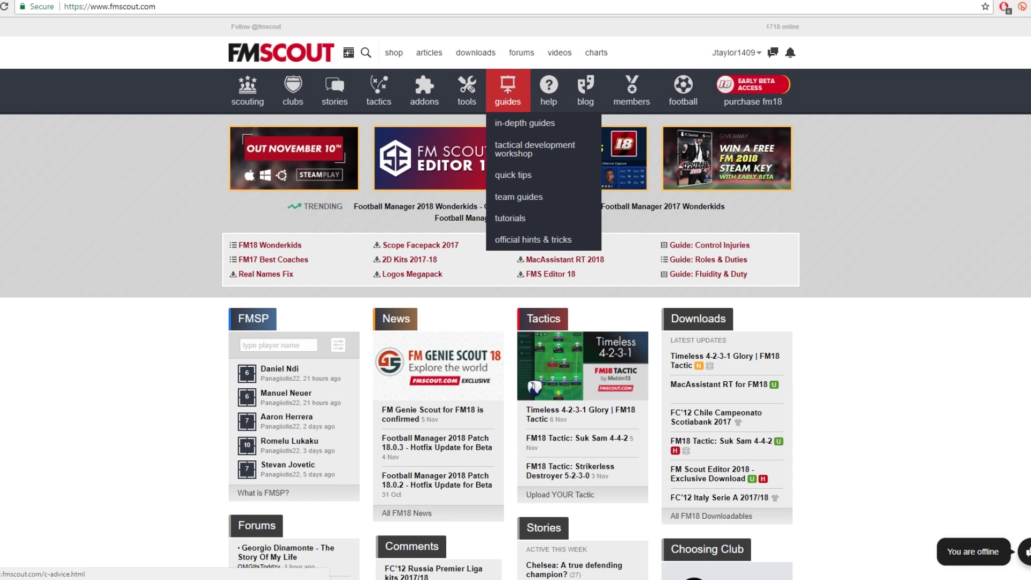
Download the Strikerless Destroyer 5-2-3-0 tactic from FM Scout's list of latest Football Manager 2018 tactics.
{"action": "mouse_move", "coordinate": [379, 92]}
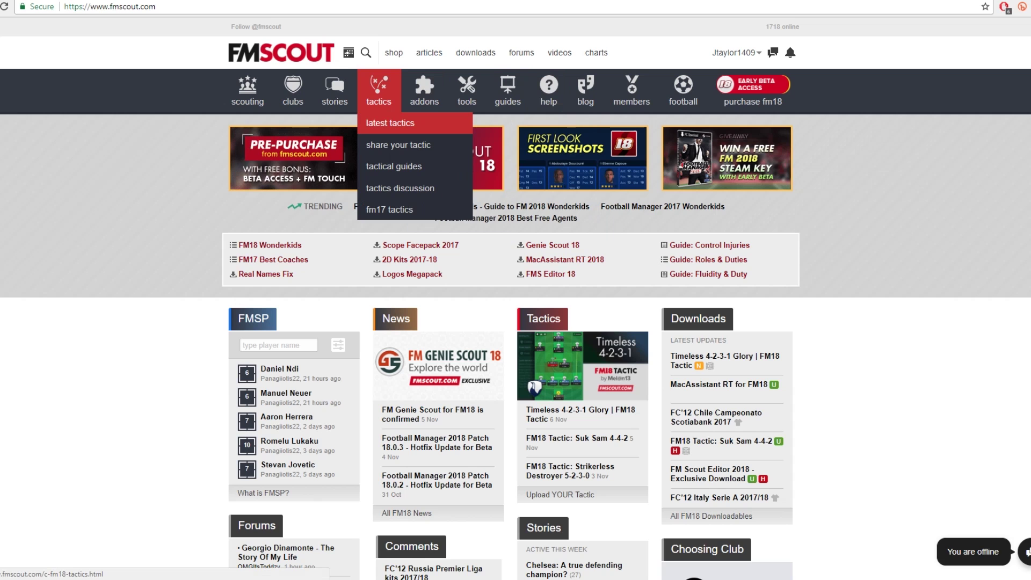
{"action": "left_click", "coordinate": [390, 124]}
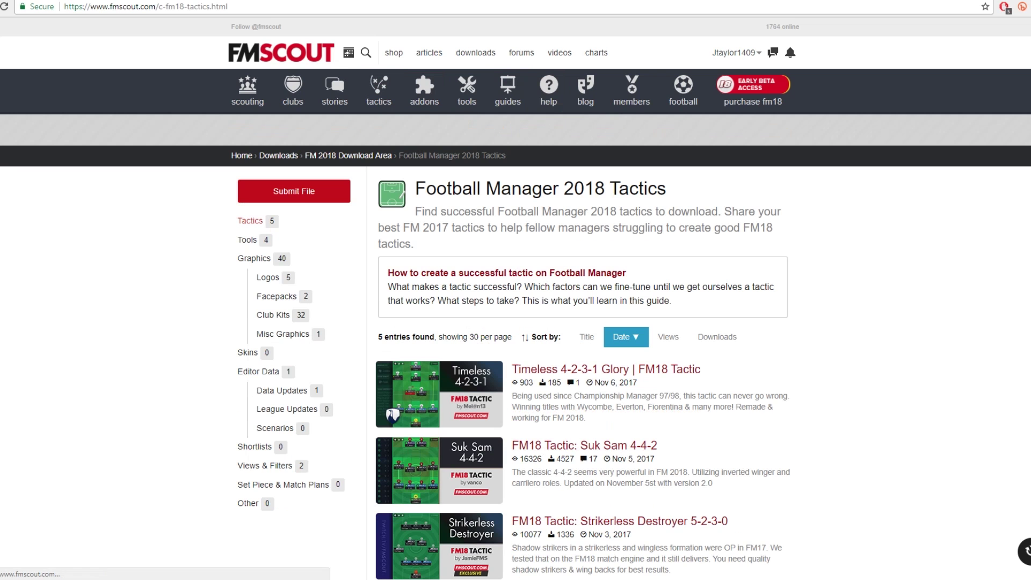
{"action": "scroll", "coordinate": [516, 301], "scroll_direction": "down", "scroll_amount": 4}
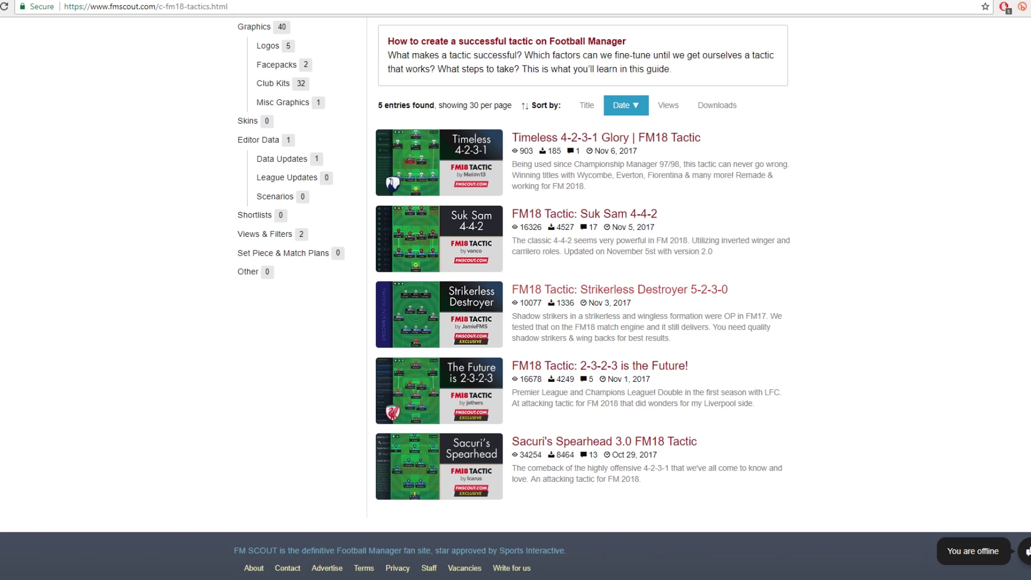
{"action": "left_click", "coordinate": [619, 290]}
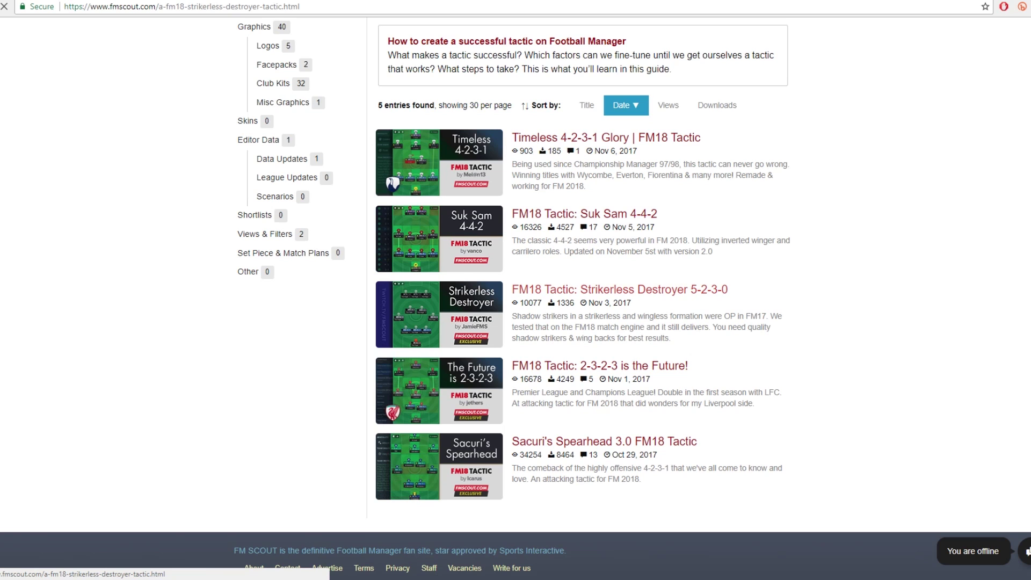
{"action": "scroll", "coordinate": [515, 301], "scroll_direction": "down", "scroll_amount": 1}
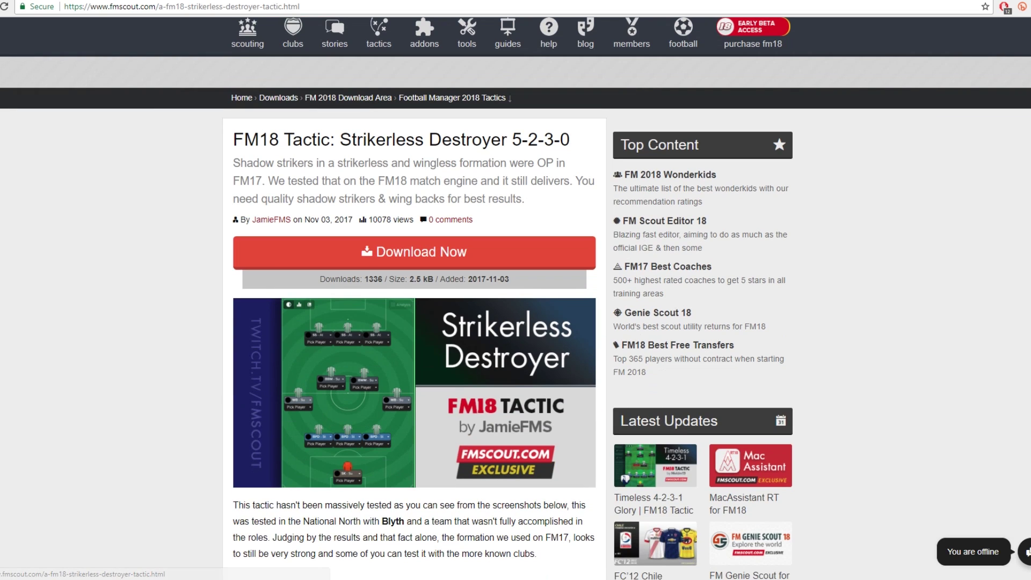
{"action": "left_click", "coordinate": [422, 252]}
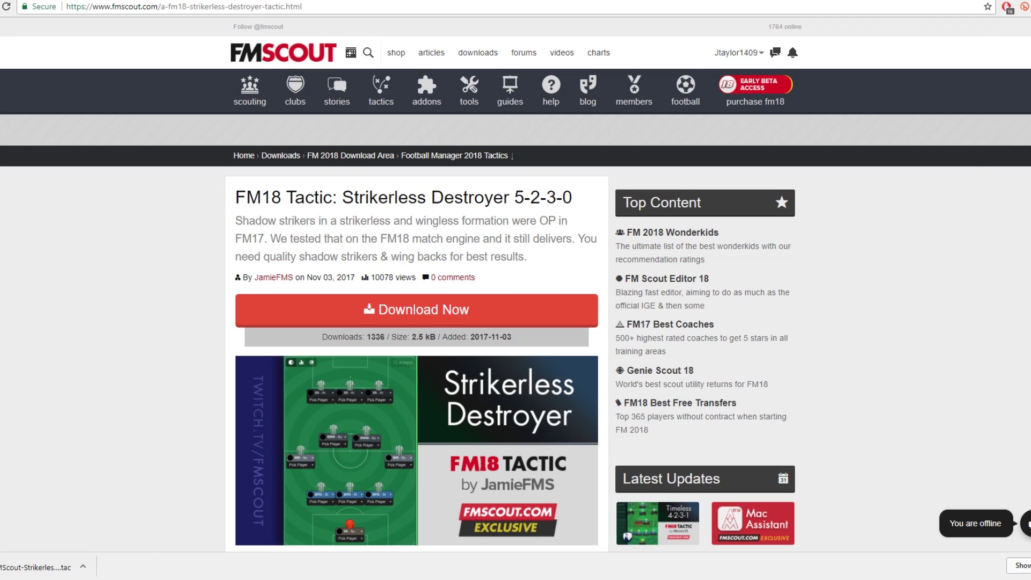
Switch to File Explorer and place the downloaded FMScout-Strikerless-Shadows.tac in the Football Manager 2018 tactics folder.
{"action": "key", "text": "alt+Tab"}
{"action": "left_click_drag", "start_coordinate": [568, 41], "coordinate": [667, 21]}
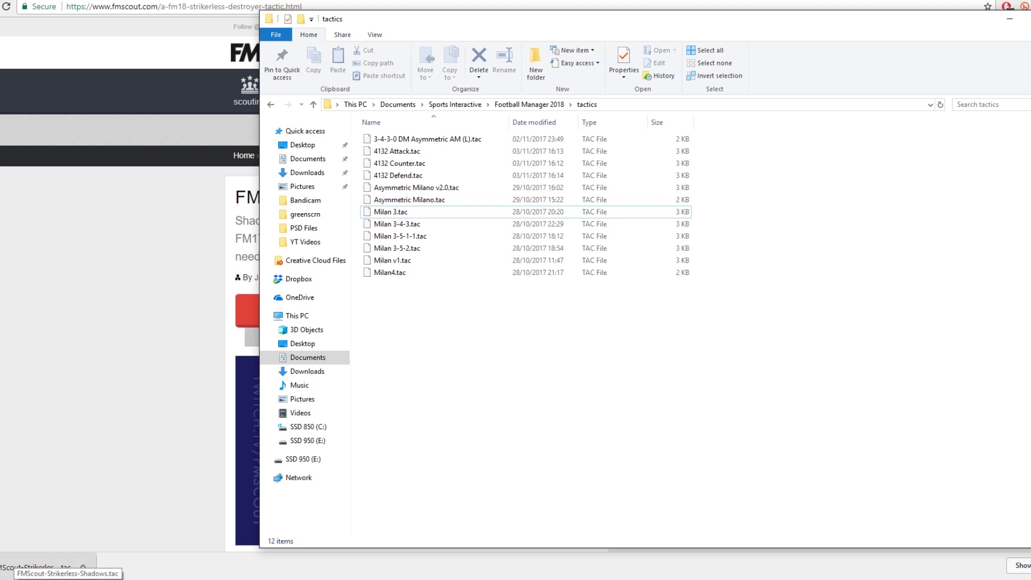
{"action": "left_click_drag", "start_coordinate": [34, 567], "coordinate": [456, 388]}
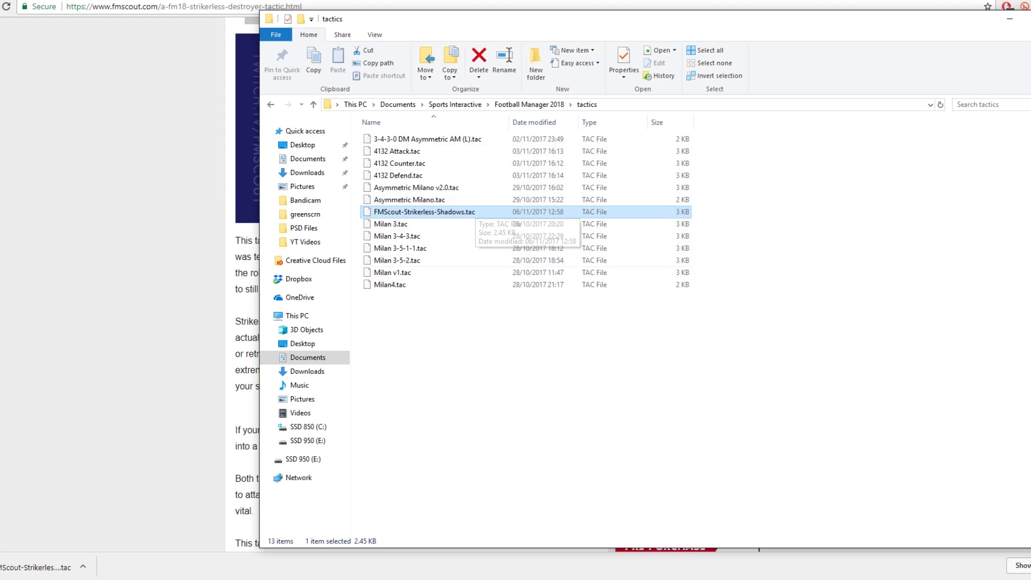
{"action": "key", "text": "alt+Tab"}
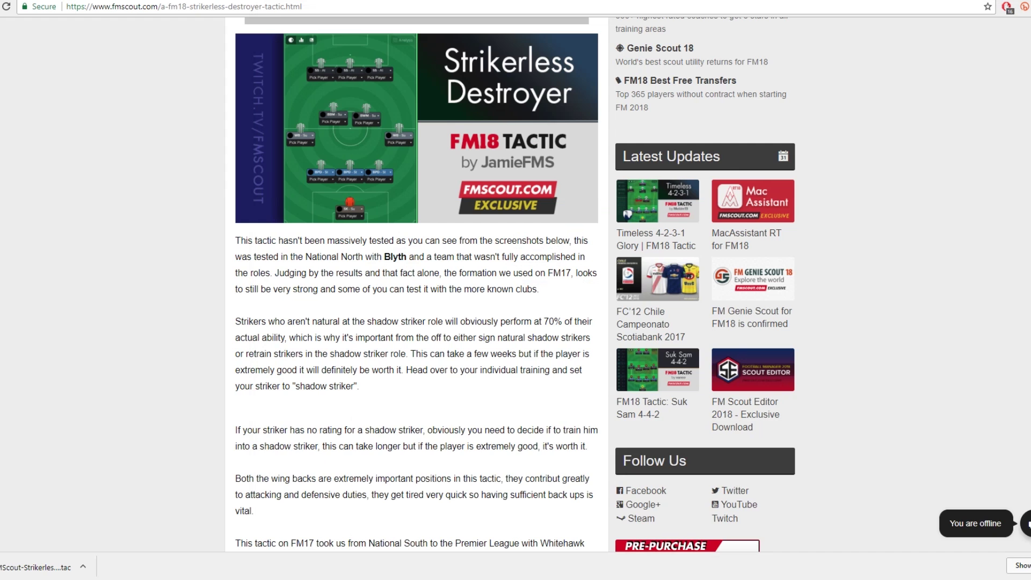
{"action": "scroll", "coordinate": [417, 285], "scroll_direction": "up", "scroll_amount": 1}
{"action": "scroll", "coordinate": [416, 290], "scroll_direction": "up", "scroll_amount": 4}
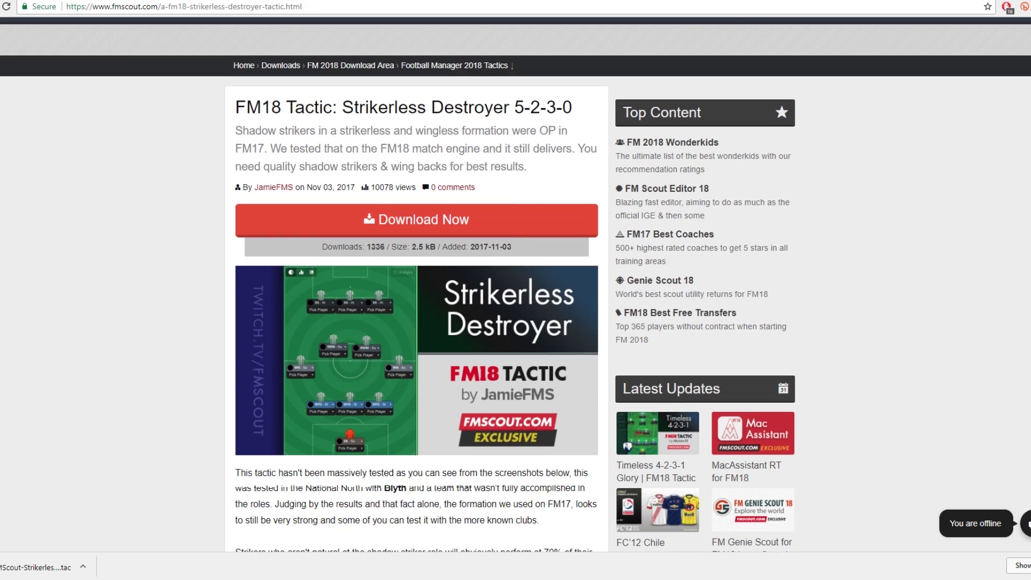
{"action": "scroll", "coordinate": [417, 290], "scroll_direction": "up", "scroll_amount": 2}
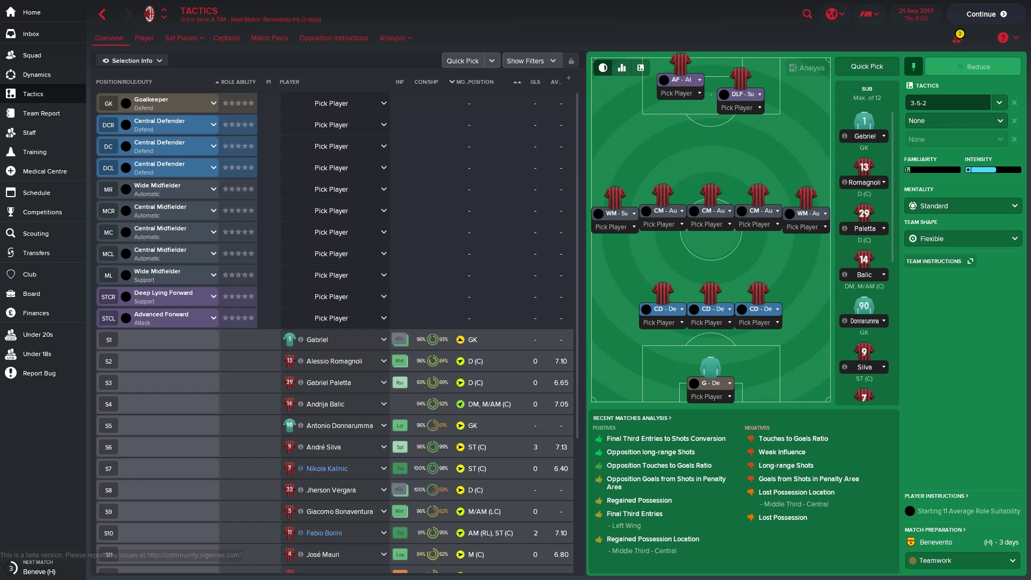
Load the FMScout-Strikerless-Shadows tactic file into the first tactic slot, replacing the 3-5-2 formation.
{"action": "left_click", "coordinate": [999, 102]}
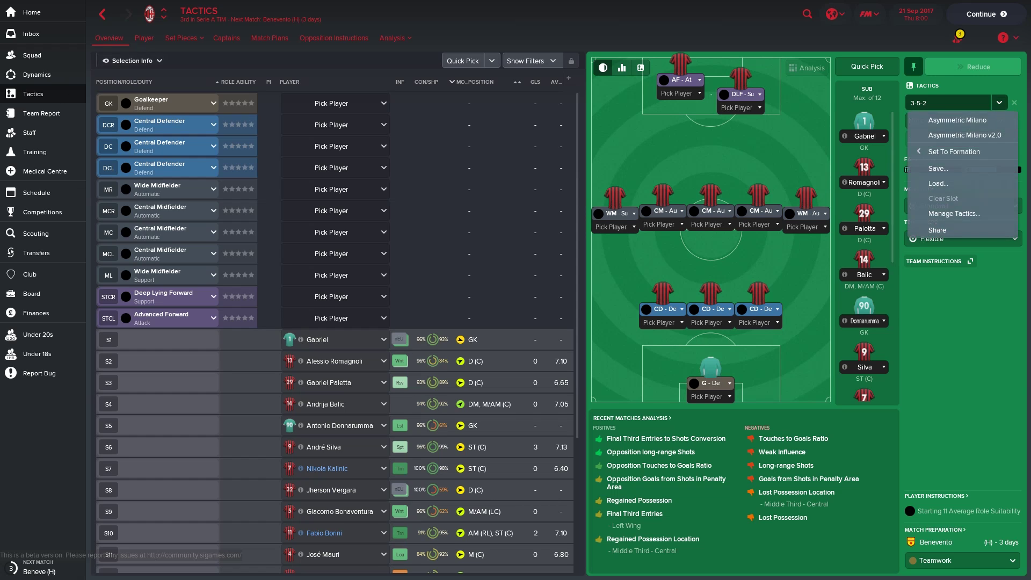
{"action": "left_click", "coordinate": [939, 184]}
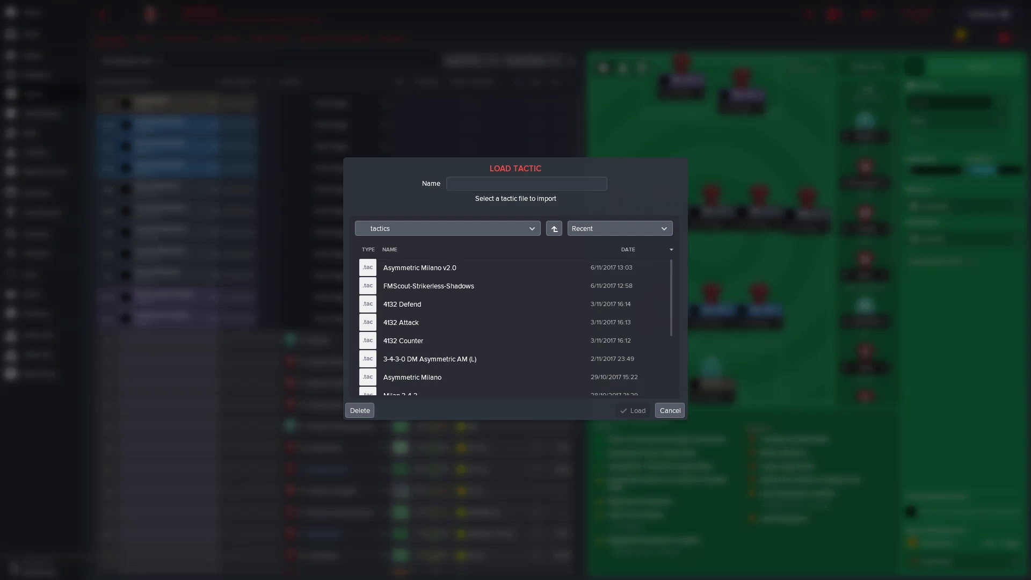
{"action": "scroll", "coordinate": [515, 322], "scroll_direction": "down", "scroll_amount": 2}
{"action": "scroll", "coordinate": [516, 322], "scroll_direction": "up", "scroll_amount": 2}
{"action": "left_click", "coordinate": [429, 286]}
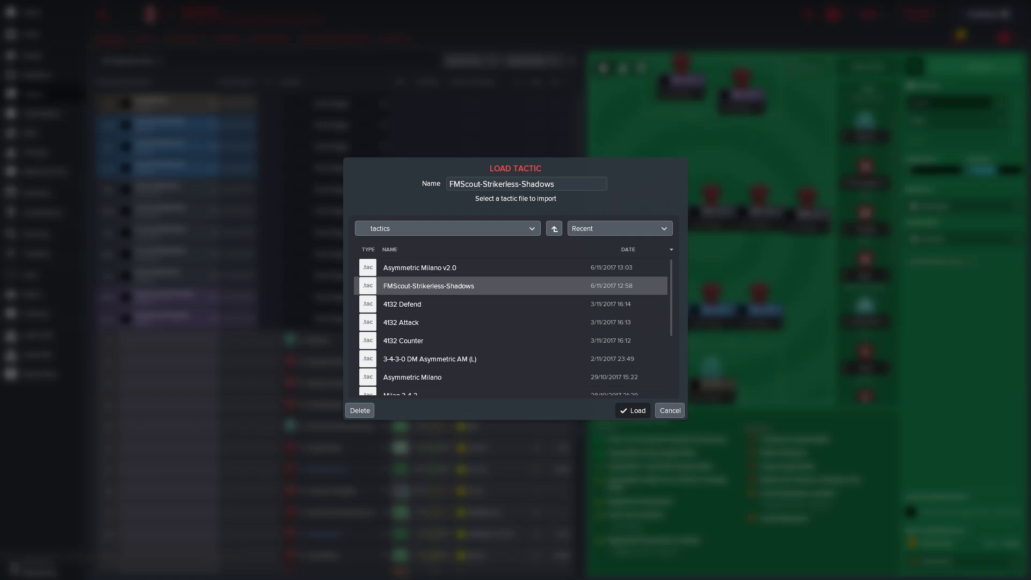
{"action": "left_click", "coordinate": [633, 411]}
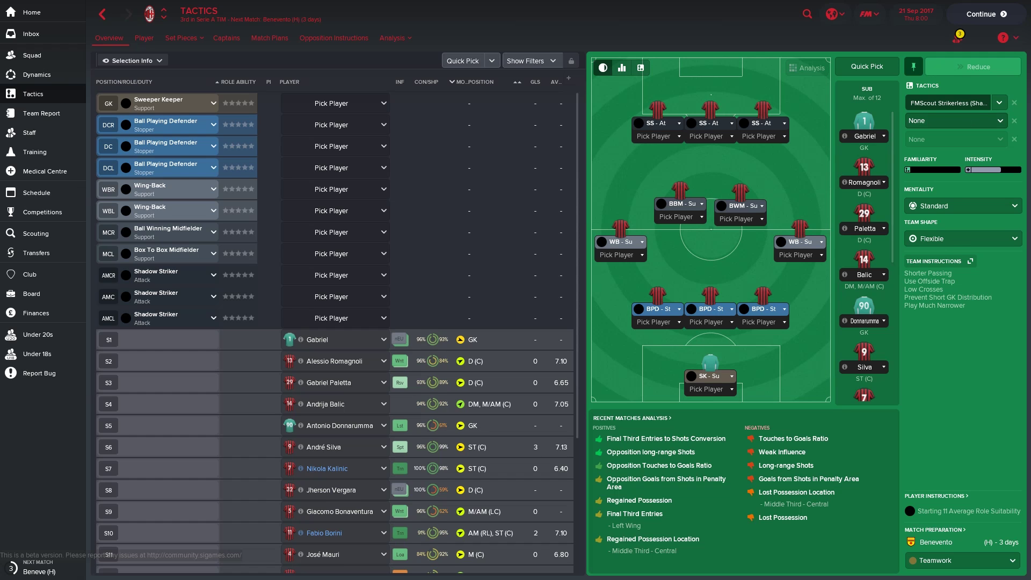
Load the FMScout-Strikerless-Shadows tactic into the empty second tactic slot.
{"action": "left_click", "coordinate": [957, 121]}
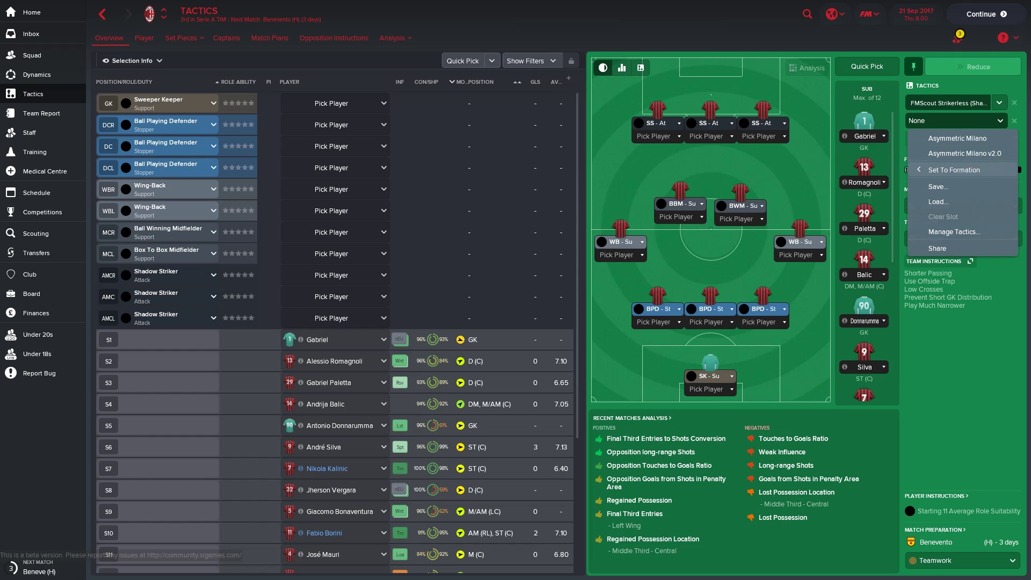
{"action": "mouse_move", "coordinate": [955, 171]}
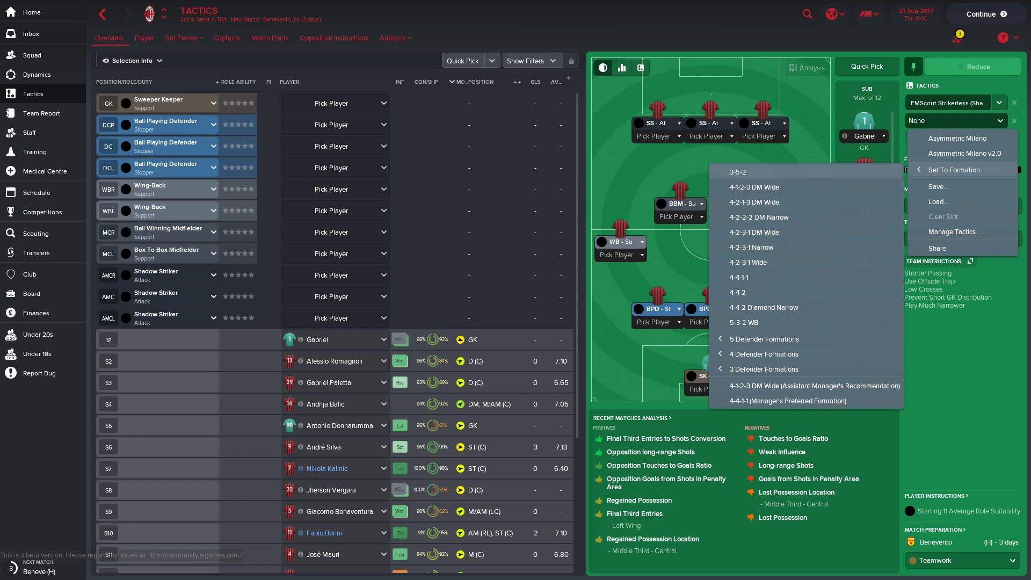
{"action": "left_click", "coordinate": [938, 202]}
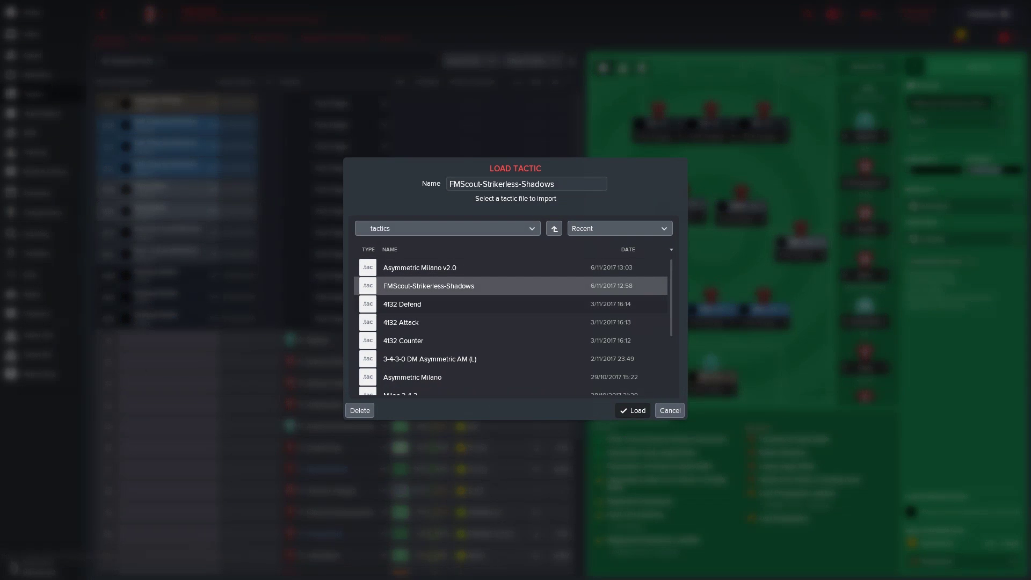
{"action": "left_click", "coordinate": [633, 411]}
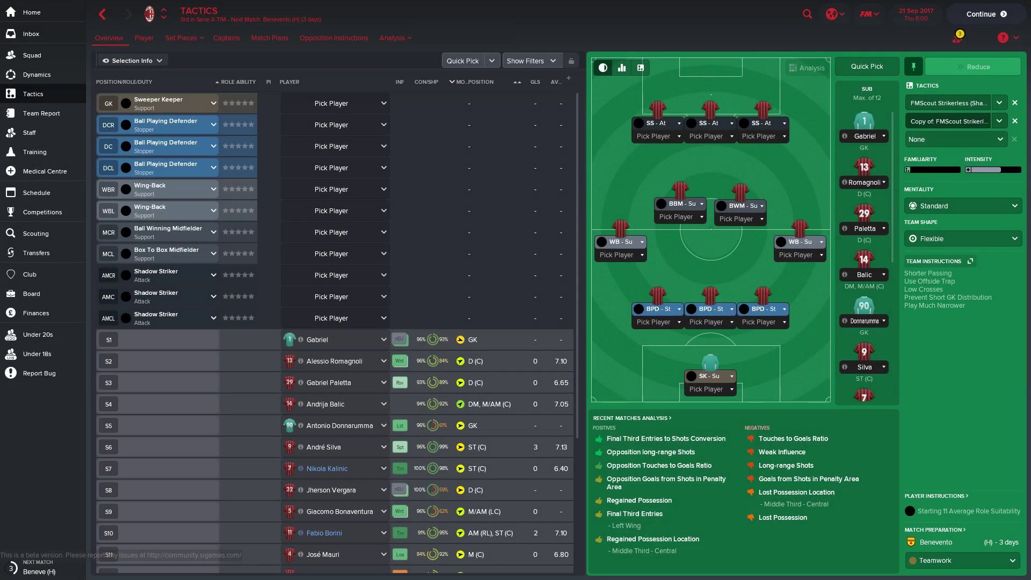
Load the FMScout-Strikerless-Shadows tactic into the empty third tactic slot as well.
{"action": "left_click", "coordinate": [956, 140]}
{"action": "left_click", "coordinate": [939, 221]}
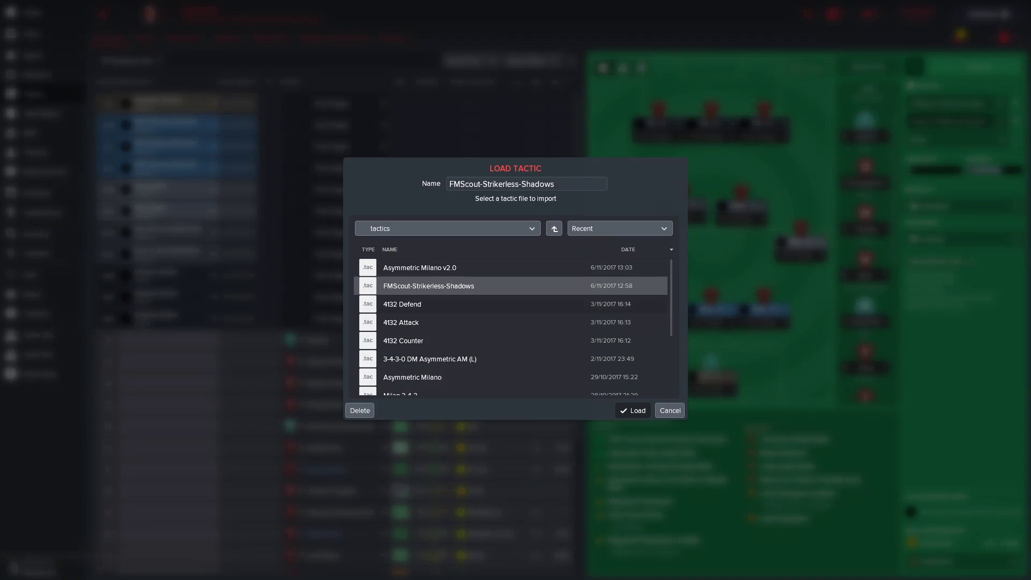
{"action": "left_click", "coordinate": [633, 411]}
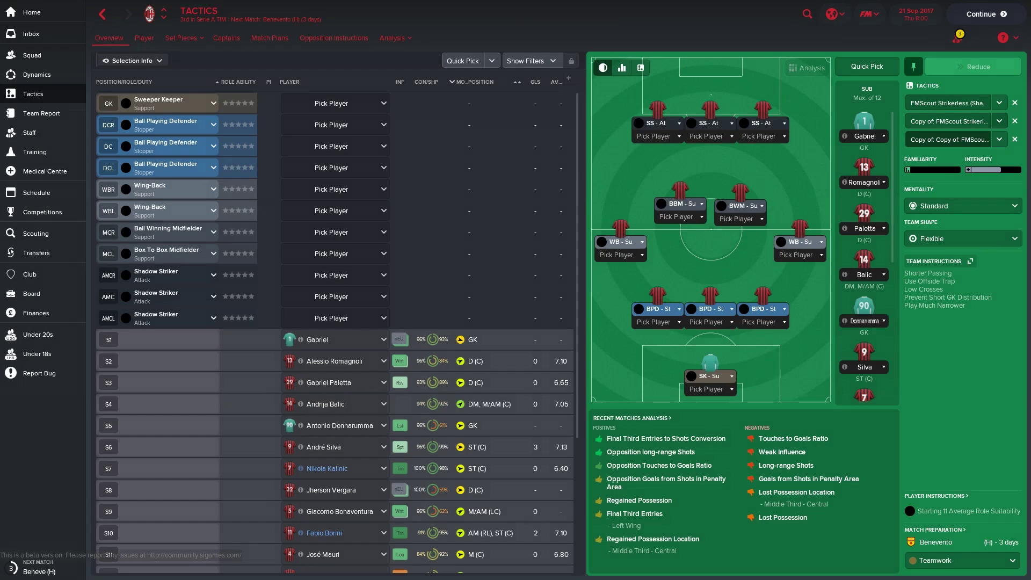